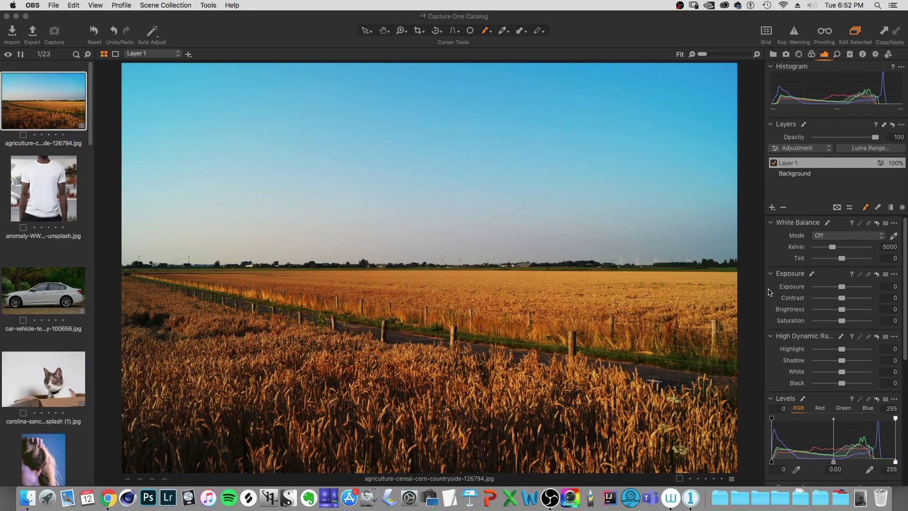
Step: Open the Intuos Pro M Touch Ring settings from Wacom Desktop Center
left_click(664, 506)
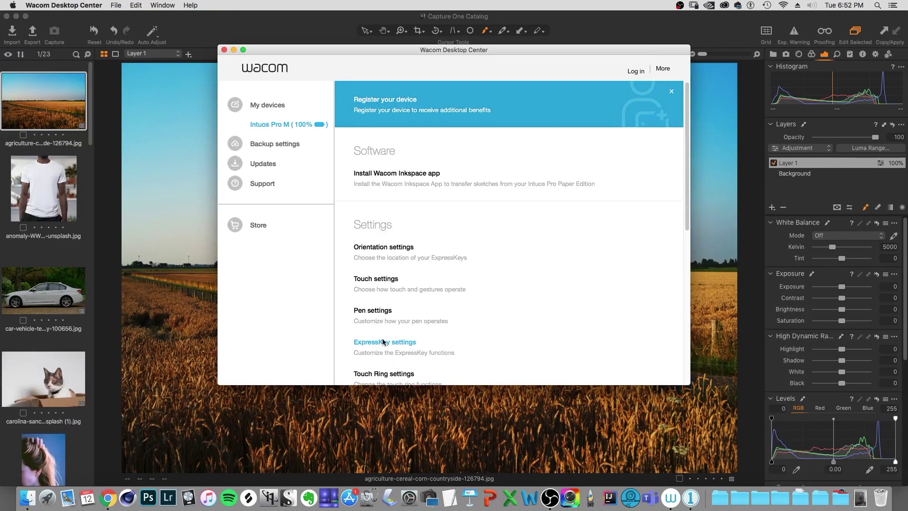
left_click(370, 376)
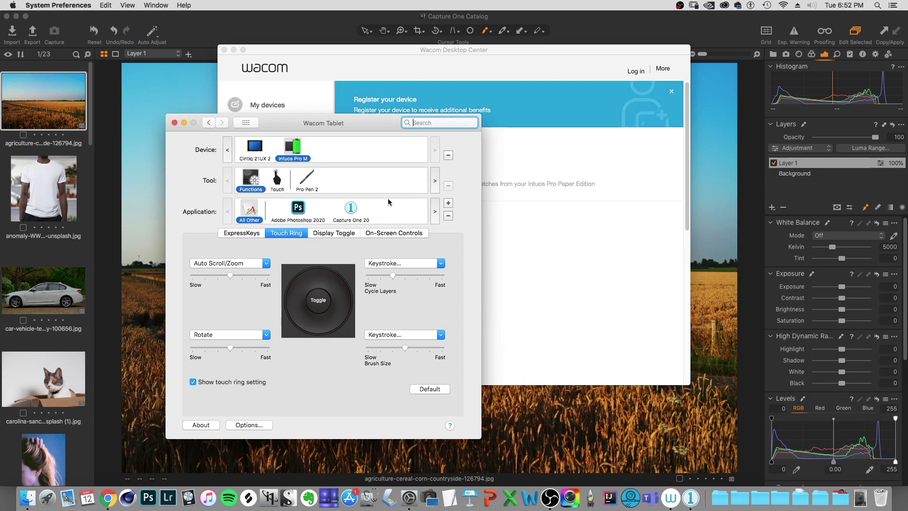
Step: Show the Touch Ring settings for Capture One 20 and bring up the Select Application list
left_click(350, 206)
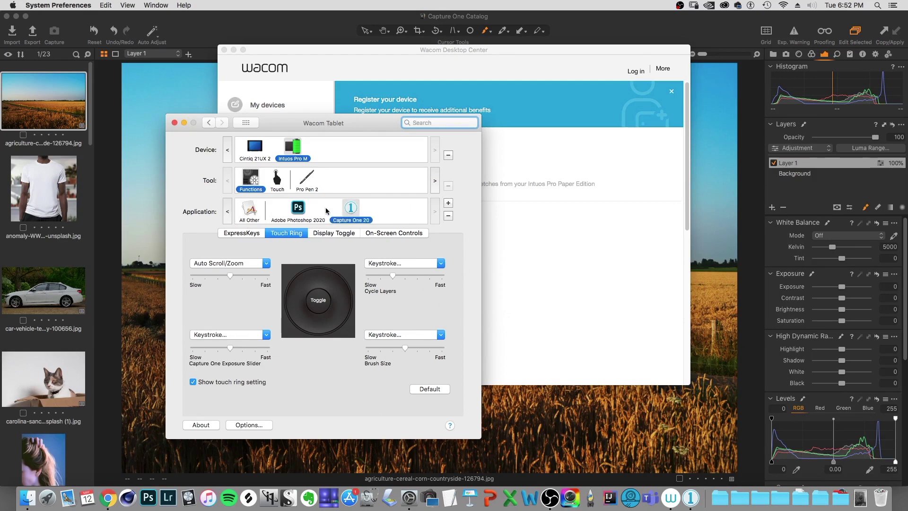
left_click(354, 210)
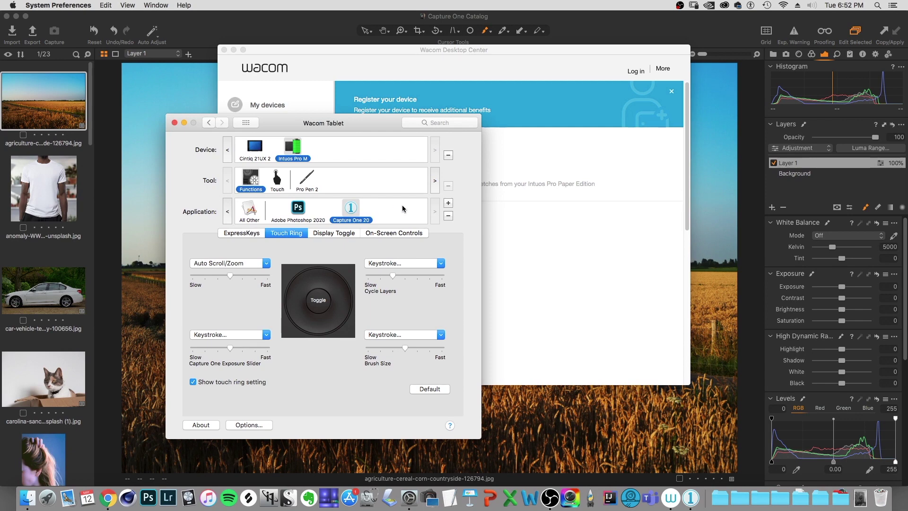
left_click(448, 204)
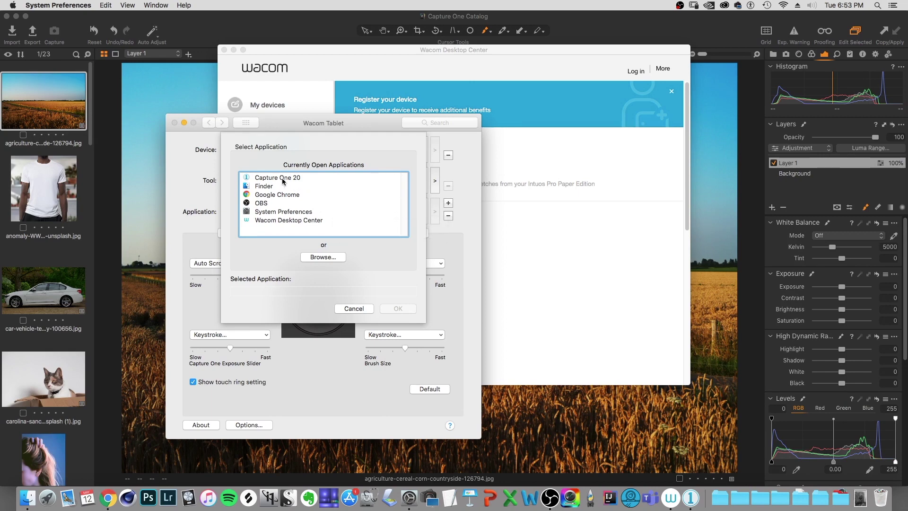
left_click(352, 309)
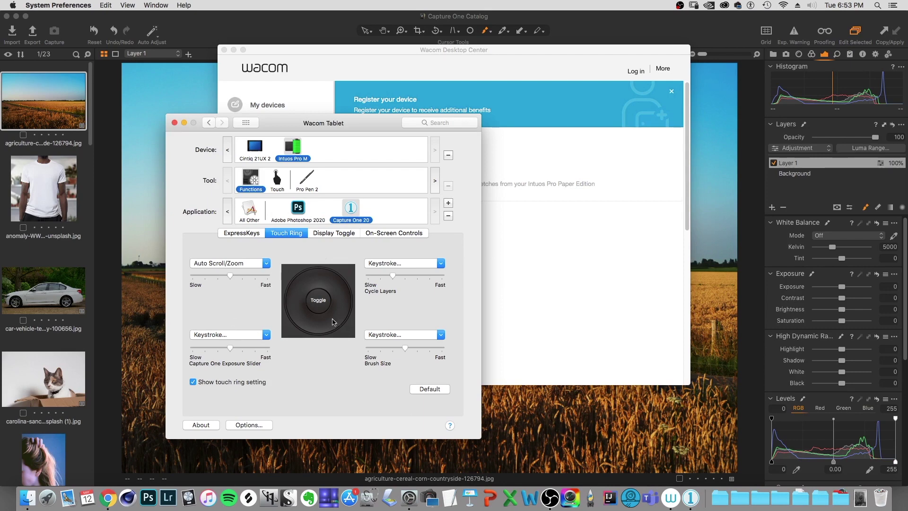
Step: Bring up the mode choices for the Exposure Slider ring position
left_click(248, 335)
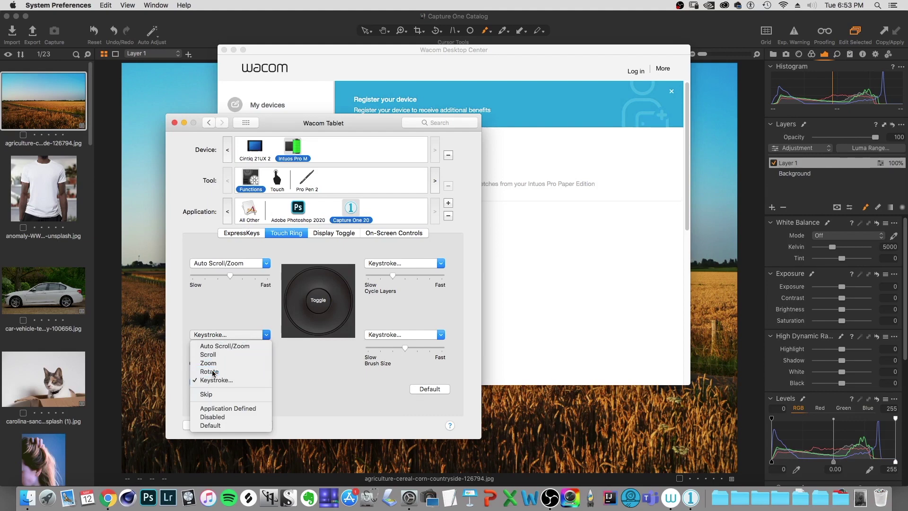
Step: Switch the Exposure Slider ring mode to Rotate, then back to a custom Keystroke
left_click(223, 372)
left_click(240, 336)
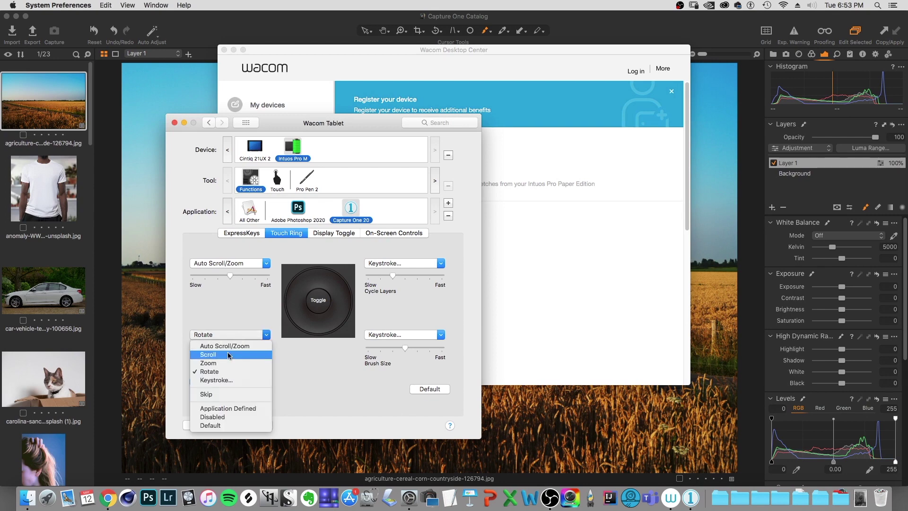
left_click(212, 380)
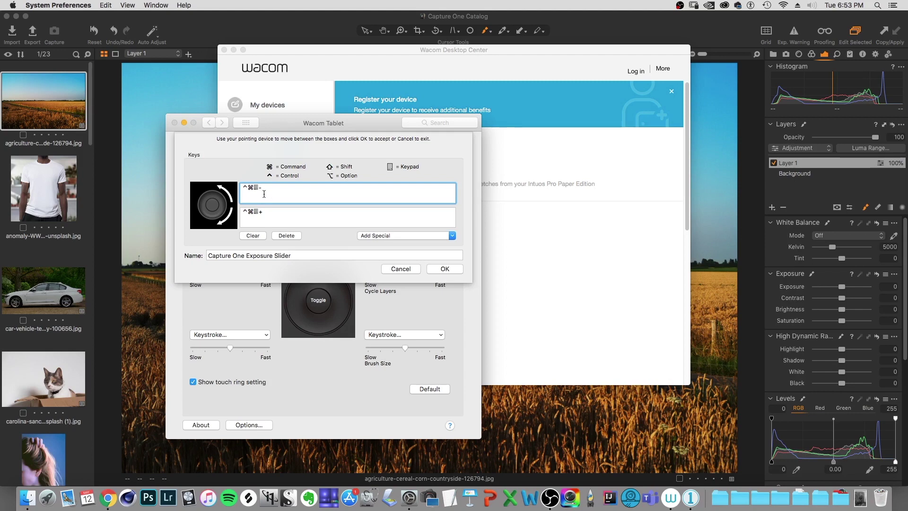
Step: Re-record keystrokes Ctrl+Cmd+keypad minus and Ctrl+Cmd+keypad plus as 'Capture One Exposure Slider' and save
left_click(279, 237)
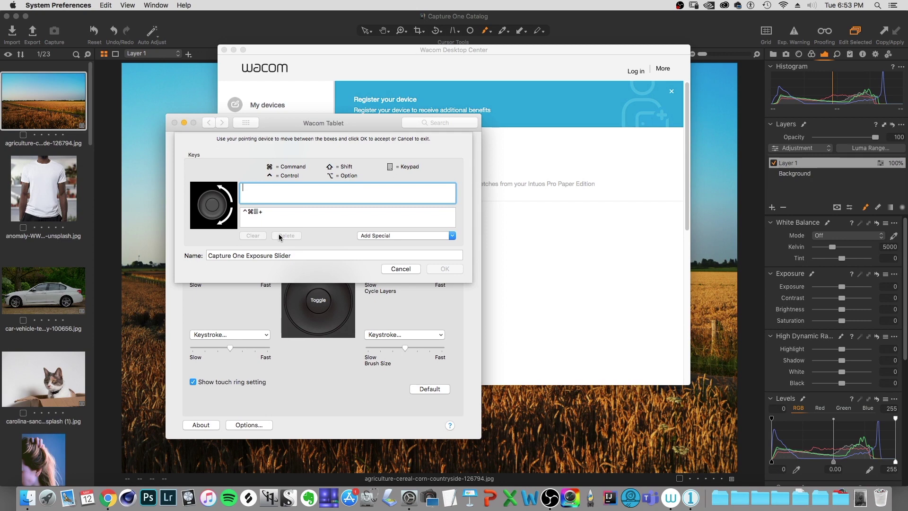
key("ctrl+super+KP_Subtract")
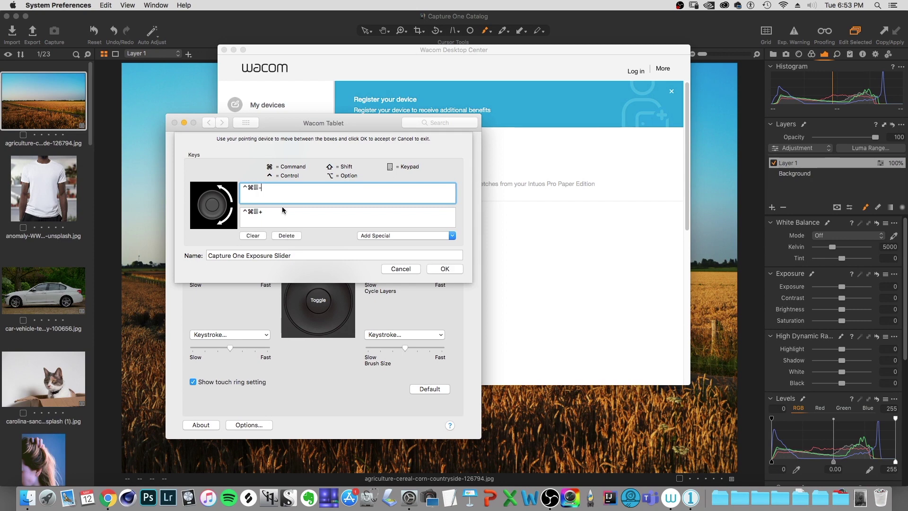
left_click(280, 210)
left_click(281, 235)
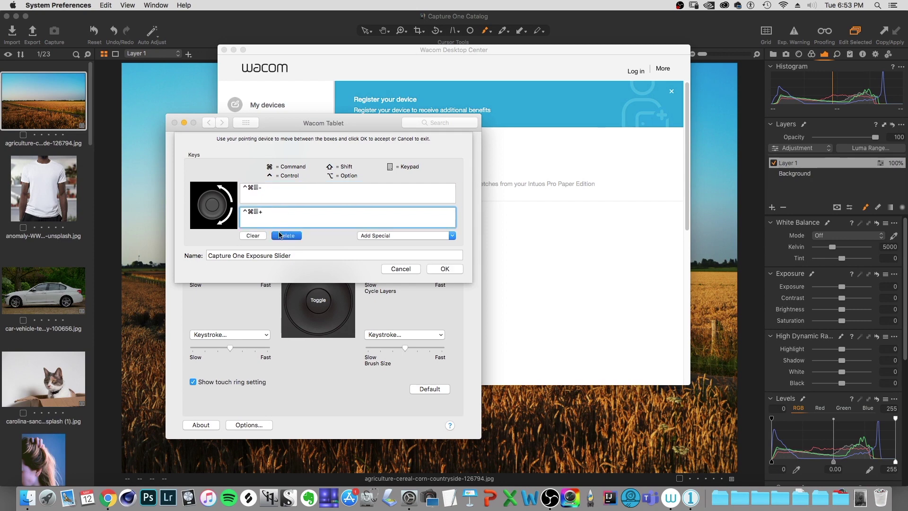
key("ctrl+super+KP_Add")
left_click(225, 256)
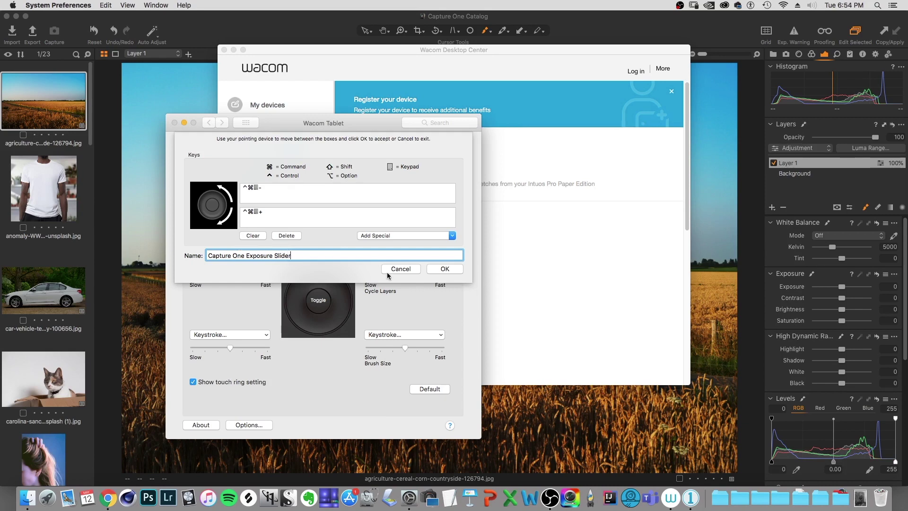
left_click(440, 272)
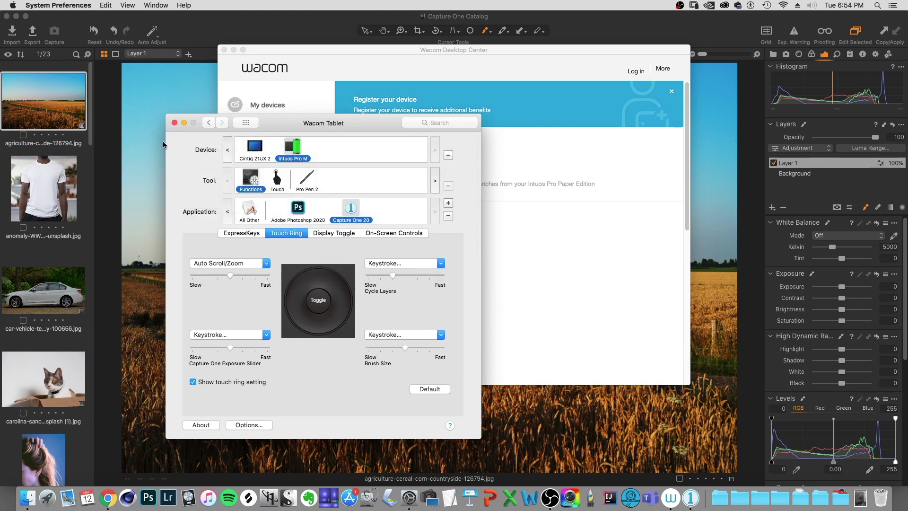
Step: In Capture One 20, delete Layer 1 so only Background remains
left_click(163, 84)
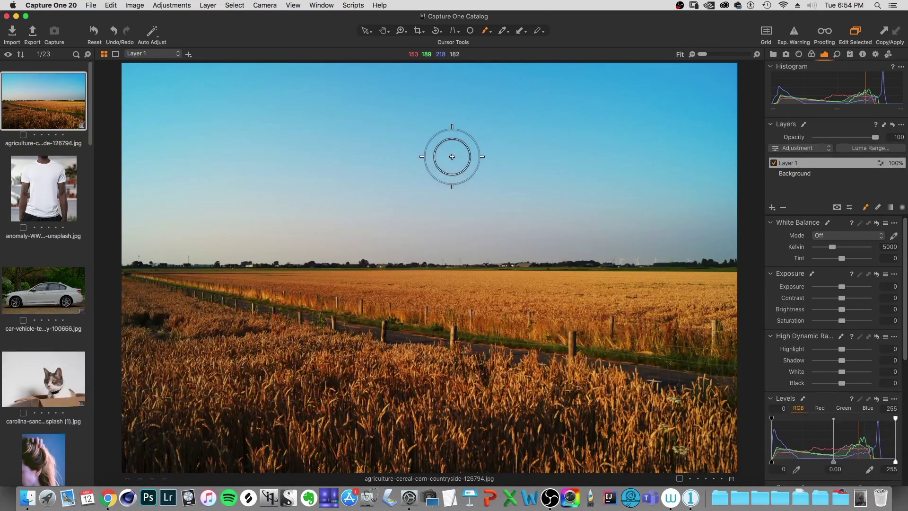
left_click(797, 185)
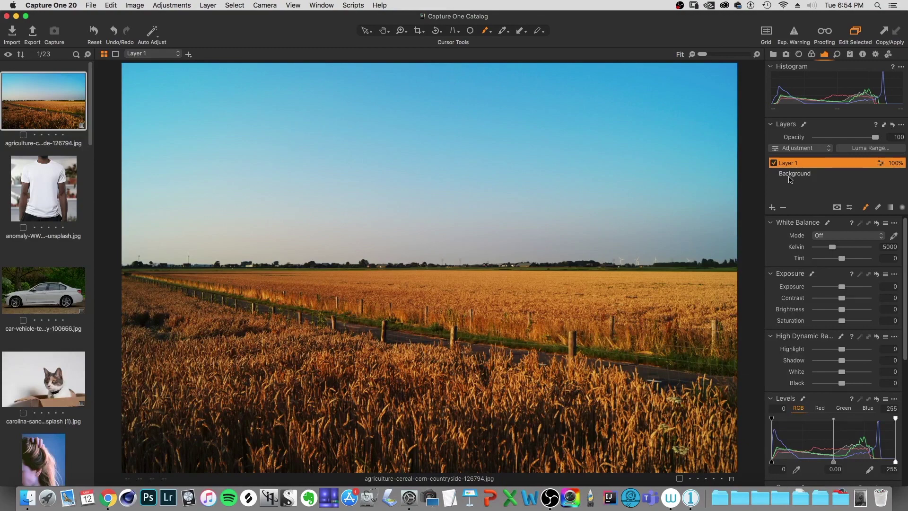
left_click(782, 208)
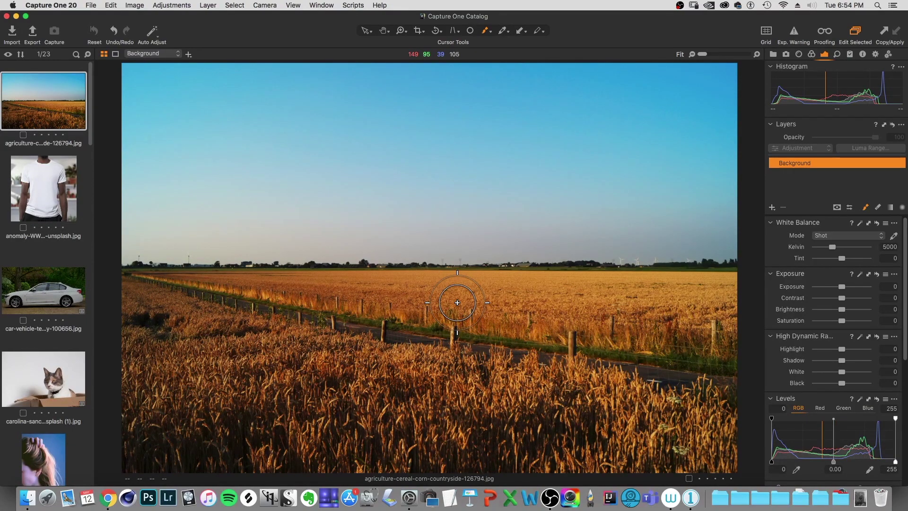
Step: Raise the wheat-field photo's exposure twice, lower it twice, then nudge it back up
key("ctrl+Up")
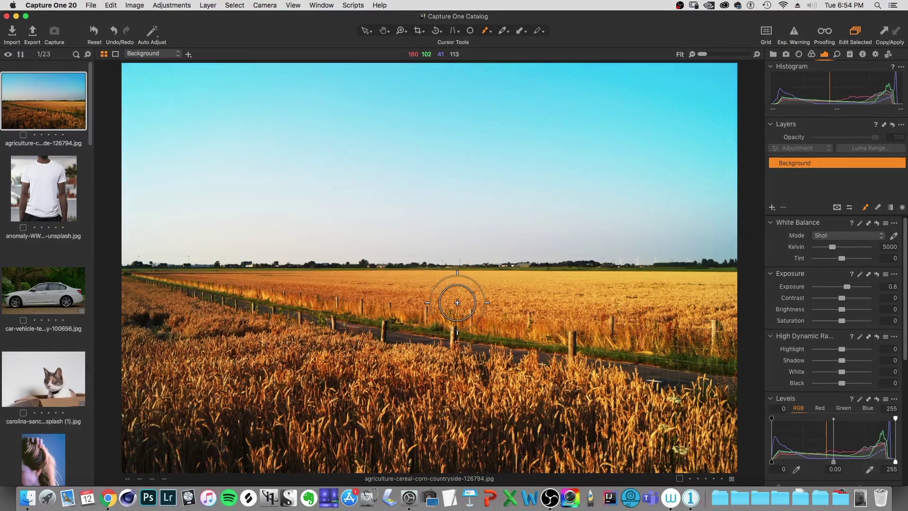
key("ctrl+Up")
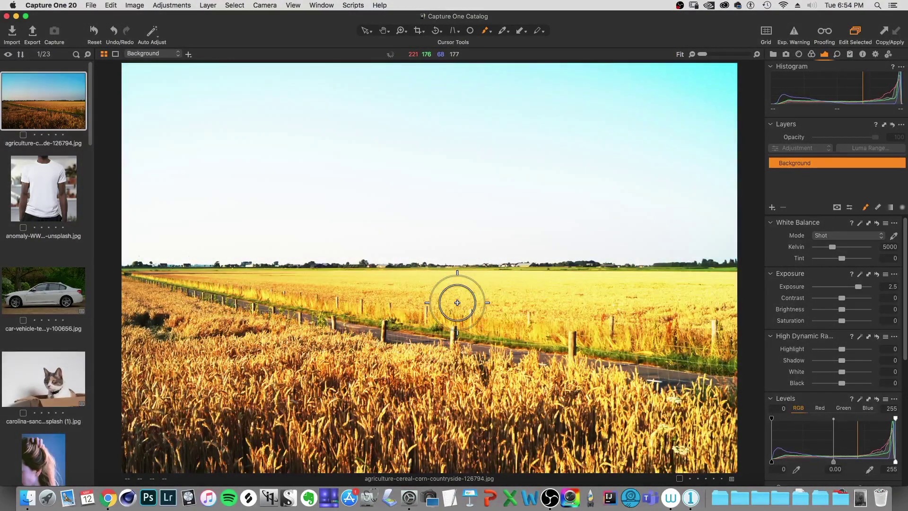
key("ctrl+Down")
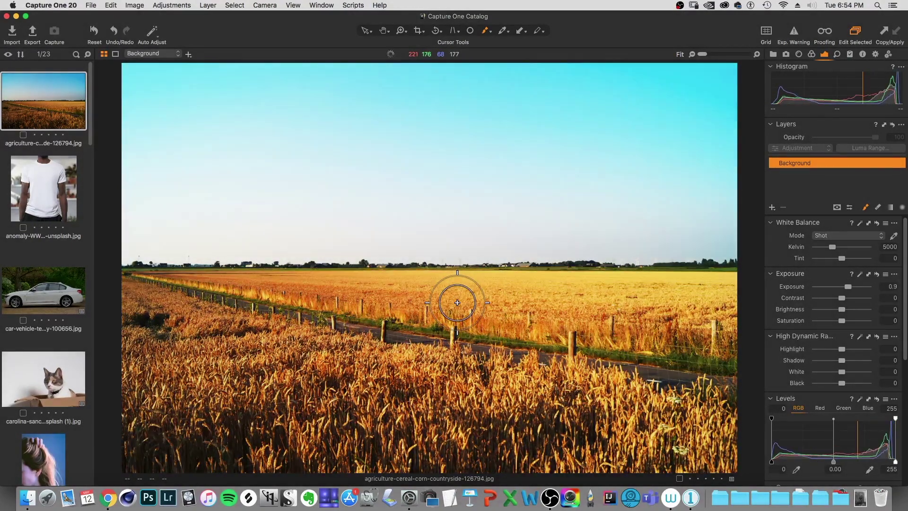
key("ctrl+Down")
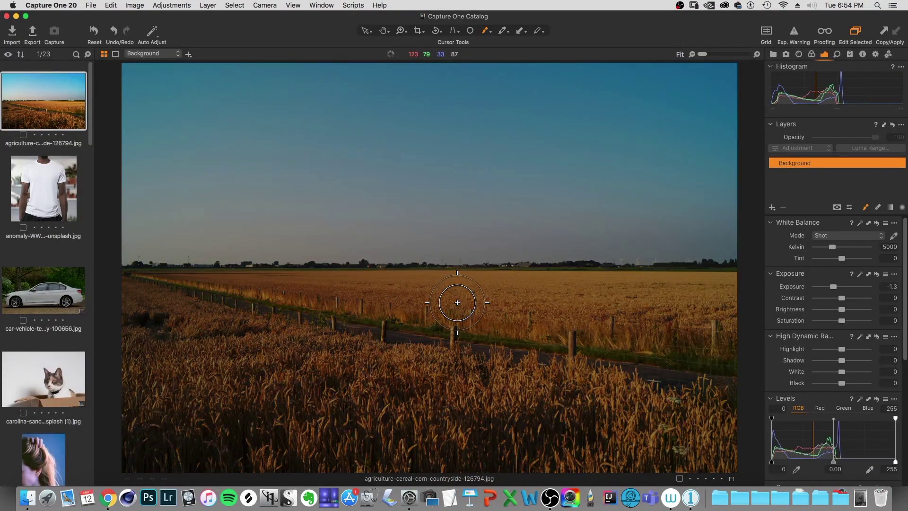
key("ctrl+Up")
key("ctrl+Up")
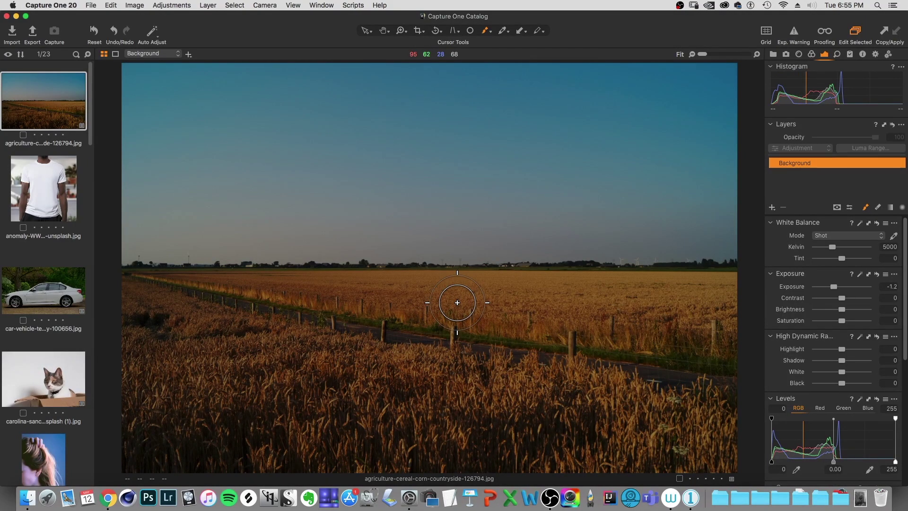
Step: Flip between the wheat-field and T-shirt photos, then raise the wheat field's exposure to about -1.1
key("Down")
key("Up")
key("Down")
key("Up")
key("Down")
key("Up")
key("Right")
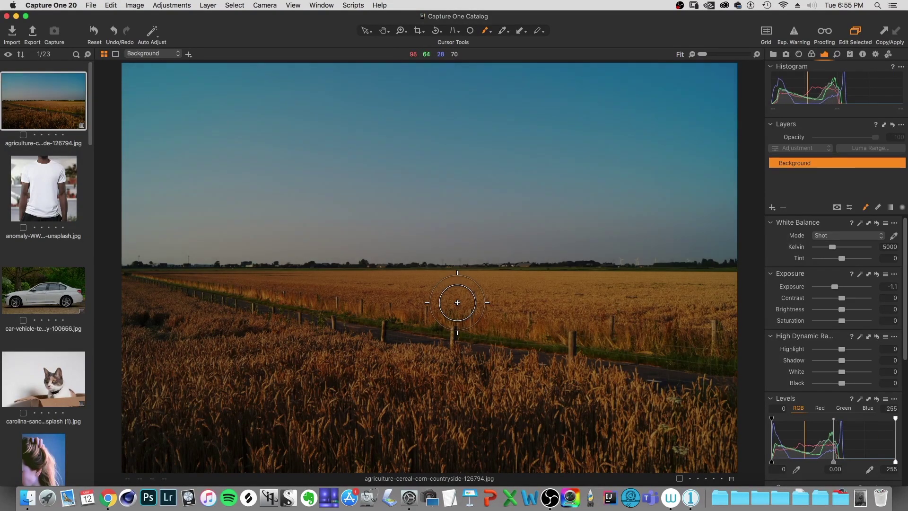
Step: Step through the T-shirt, car and cat photos to the hair photo and brighten it to about 0.98
key("Down")
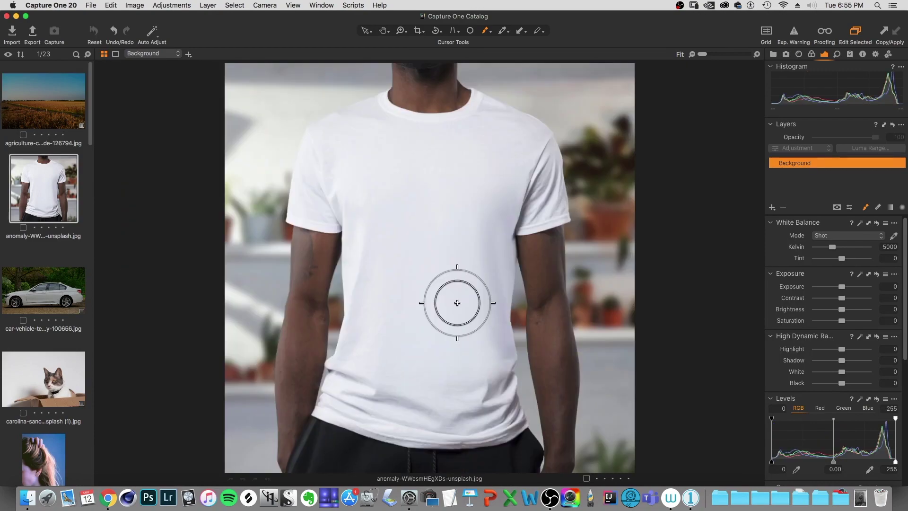
key("Down")
key("Down")
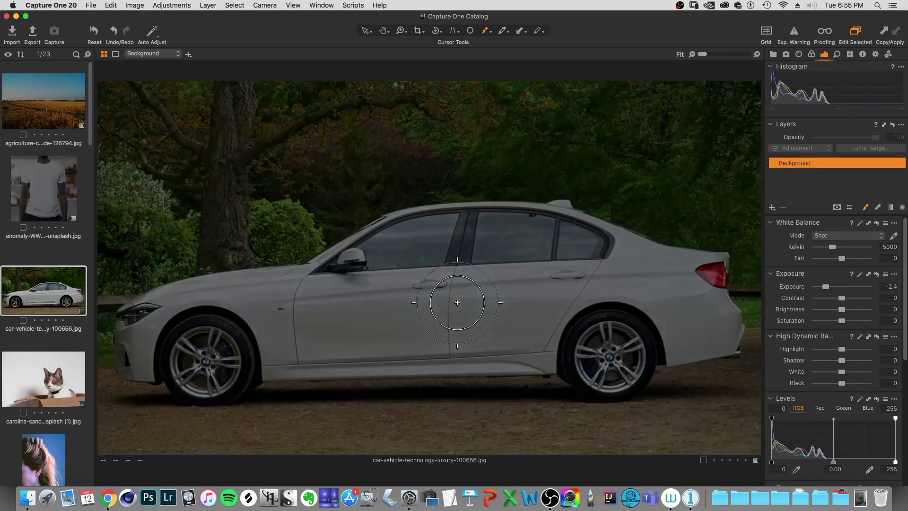
key("Down")
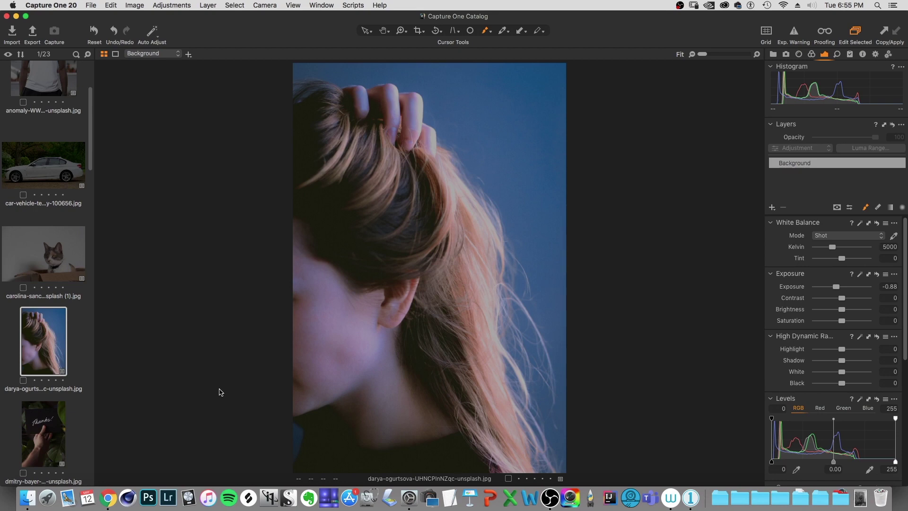
mouse_move(836, 286)
left_mouse_down()
mouse_move(851, 286)
mouse_move(834, 286)
left_mouse_up()
Step: Advance to the laptop-on-table photo, brighten its exposure, then return to the Thanks! image
key("Down")
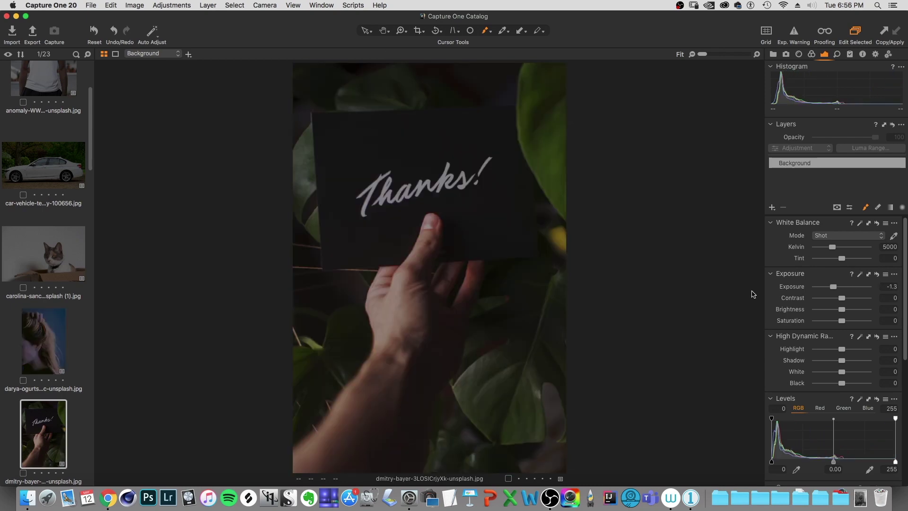
key("Down")
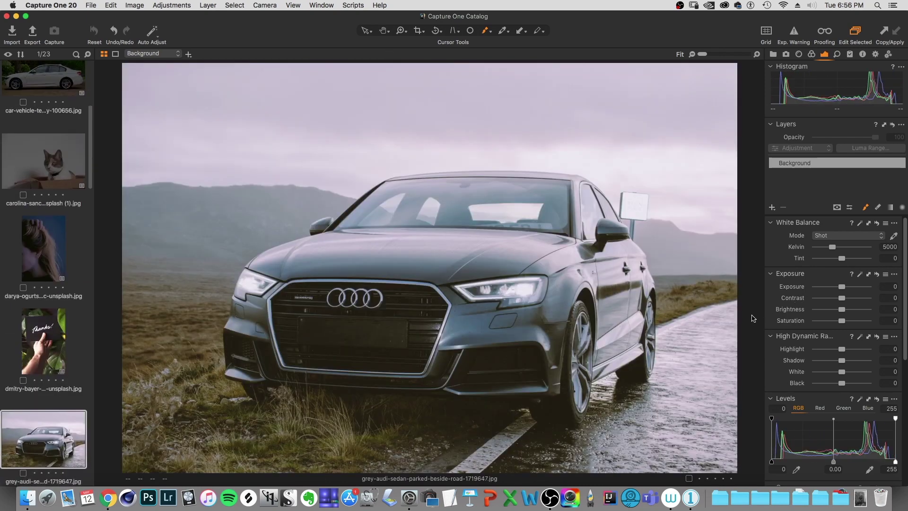
key("Down")
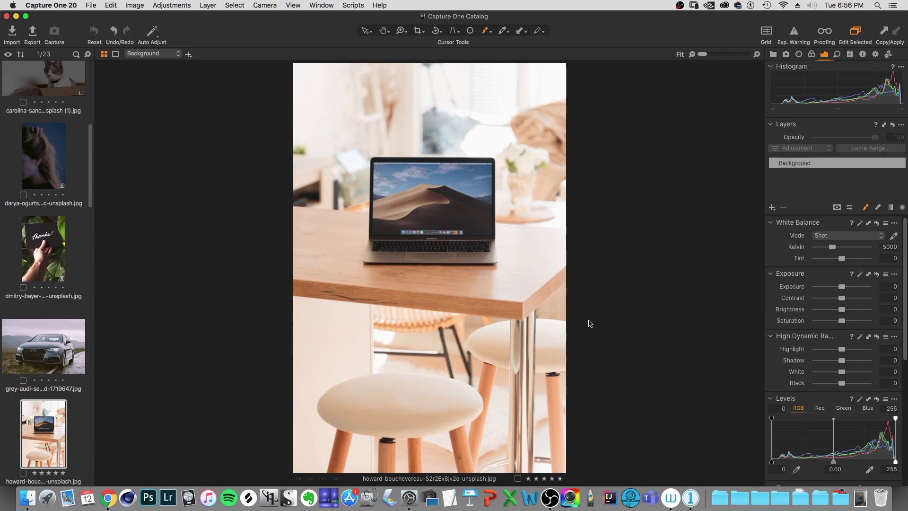
key("super+shift+v")
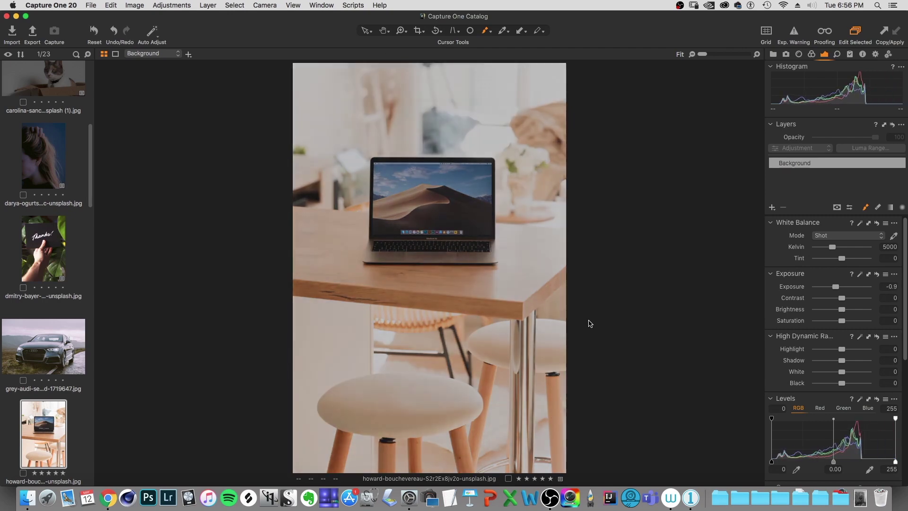
key("Up")
key("Up")
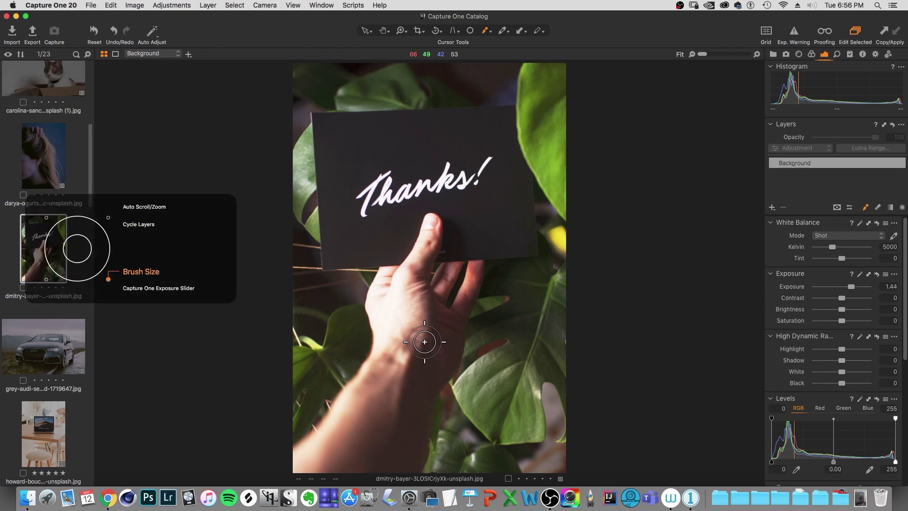
Step: Enlarge the brush over the Thanks! photo, shrink it twice, then make it much larger
key("bracketright")
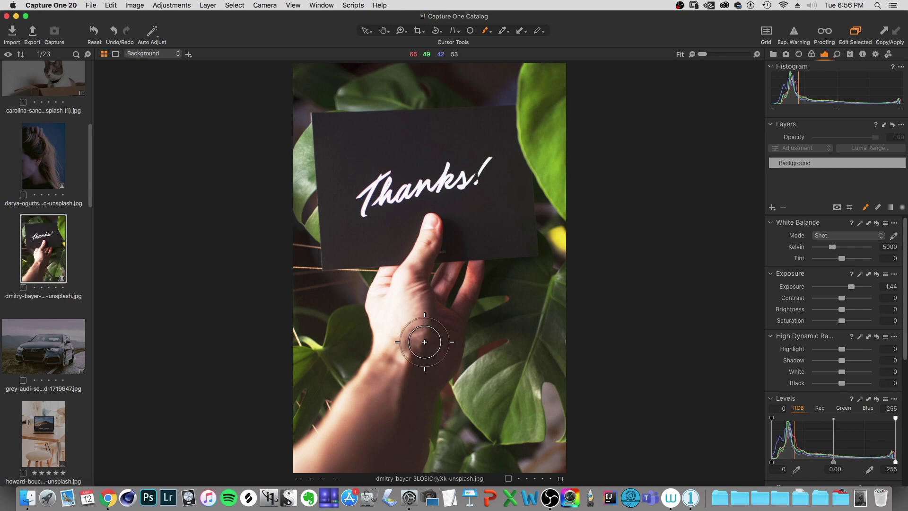
key("bracketright")
key("bracketright")
key("bracketright")
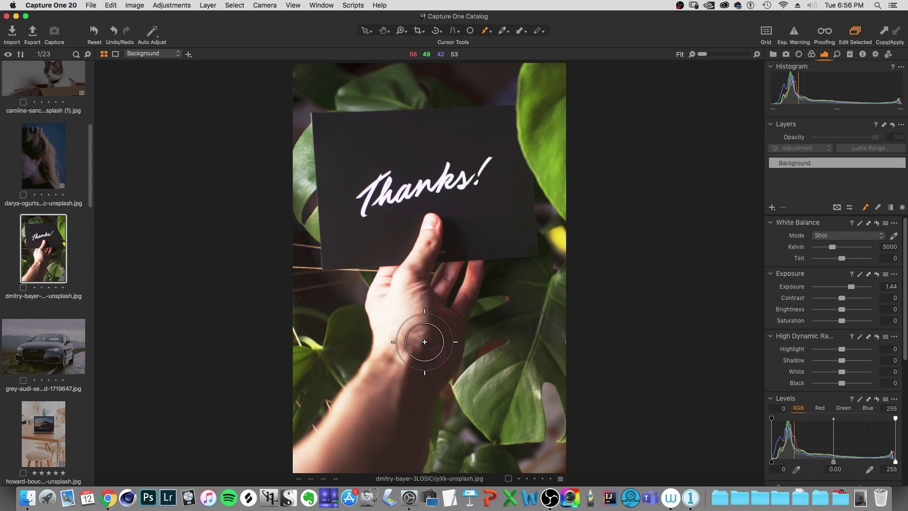
key("bracketright")
key("bracketright")
key("bracketleft")
key("bracketleft")
key("bracketleft")
key("bracketleft")
key("bracketleft")
key("bracketright")
key("bracketright")
key("bracketright")
key("bracketright")
key("bracketright")
key("bracketright")
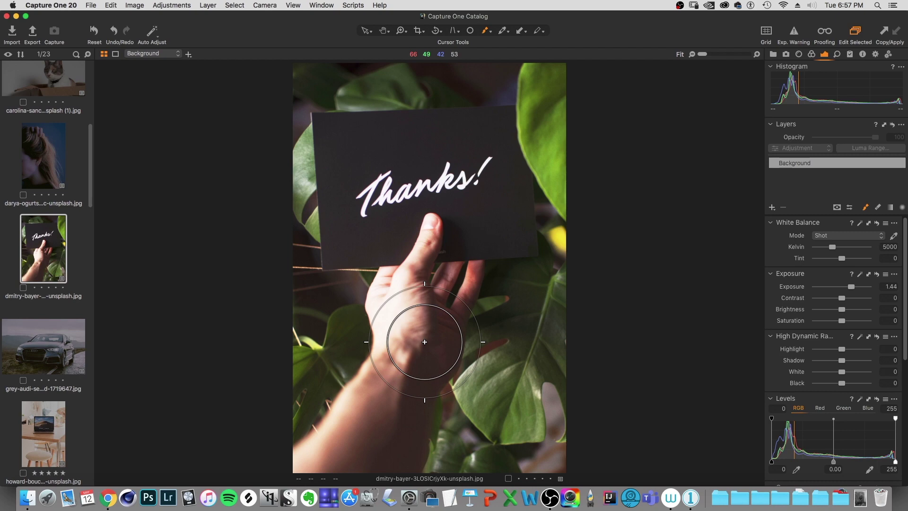
Step: Show the Capture One panel's On-Screen Controls shortcuts, including New Variant and Copy/Paste Adjustments
left_click(674, 508)
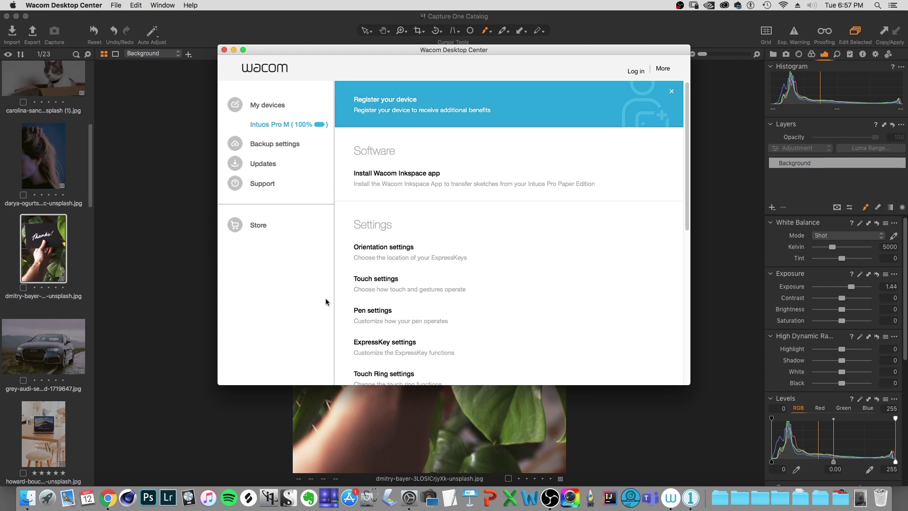
left_click(372, 311)
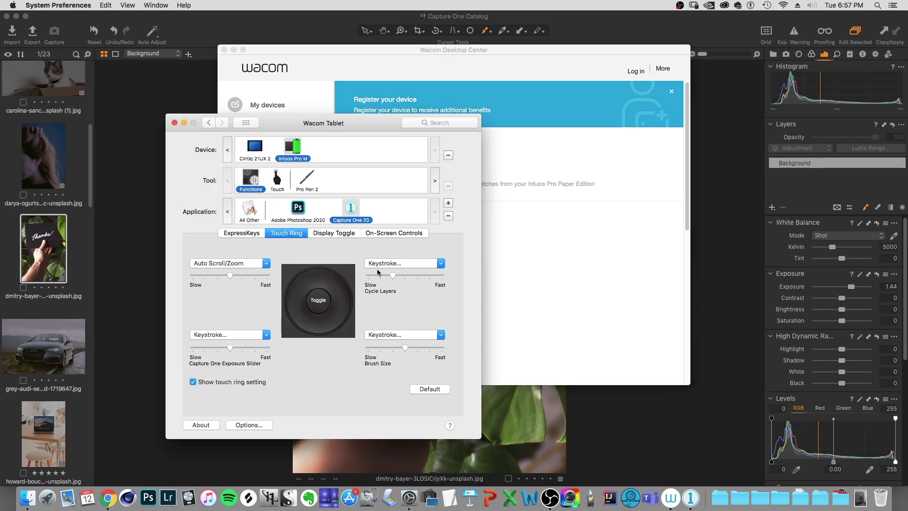
left_click(378, 234)
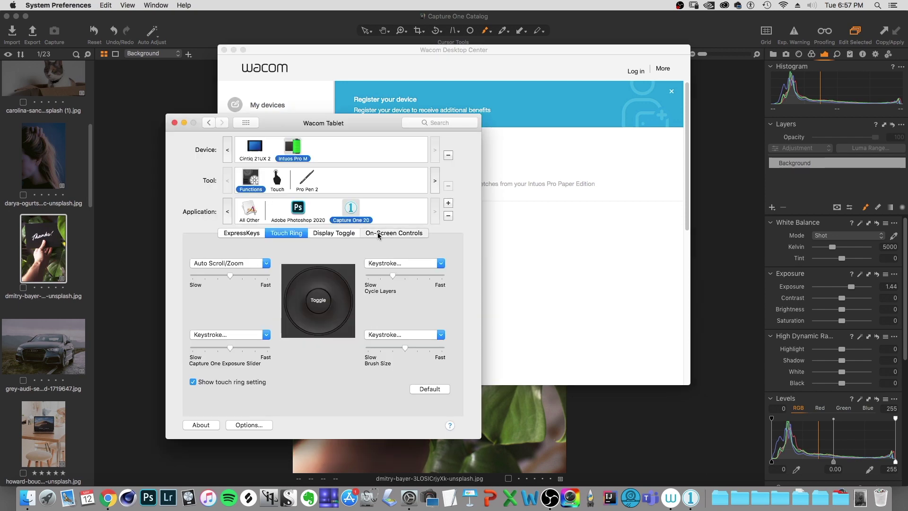
left_click(215, 273)
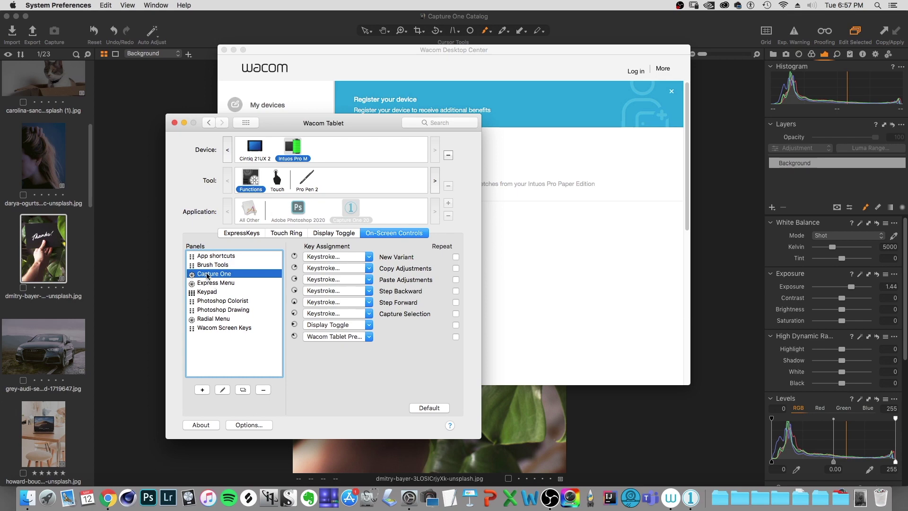
left_click(330, 261)
mouse_move(344, 273)
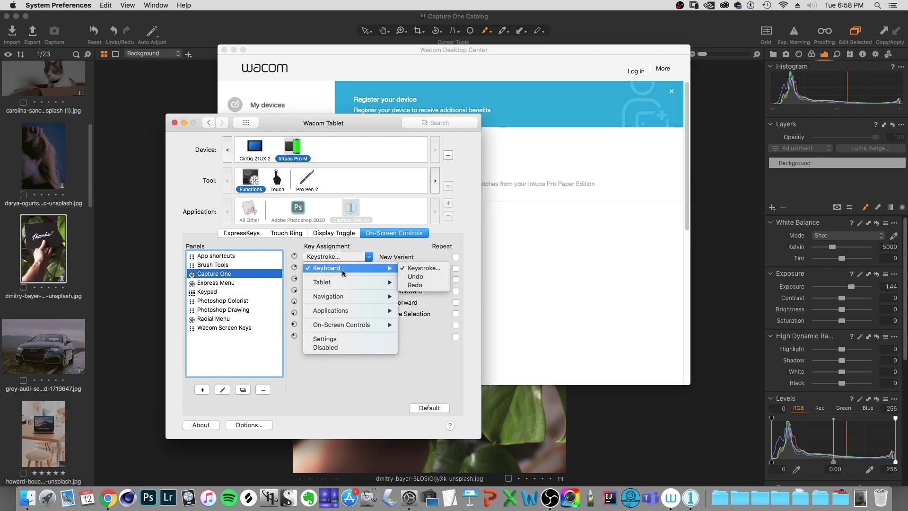
left_click(424, 267)
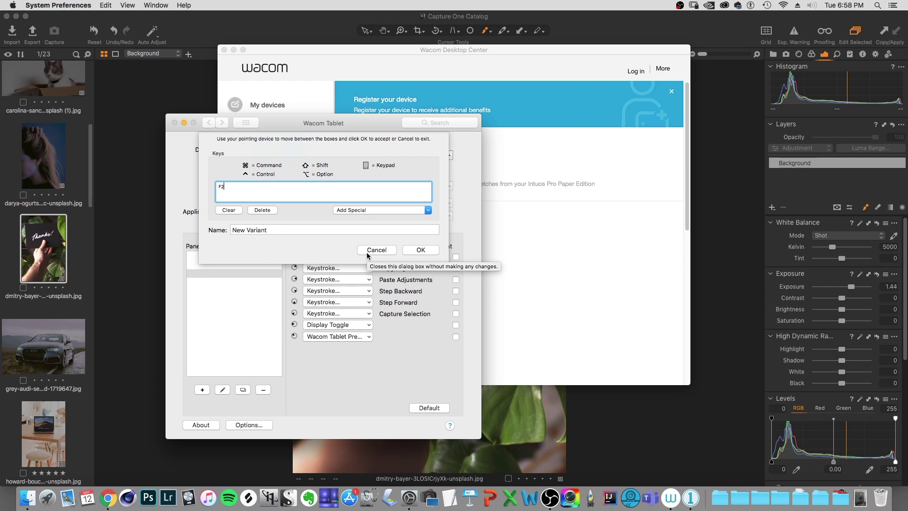
left_click(367, 254)
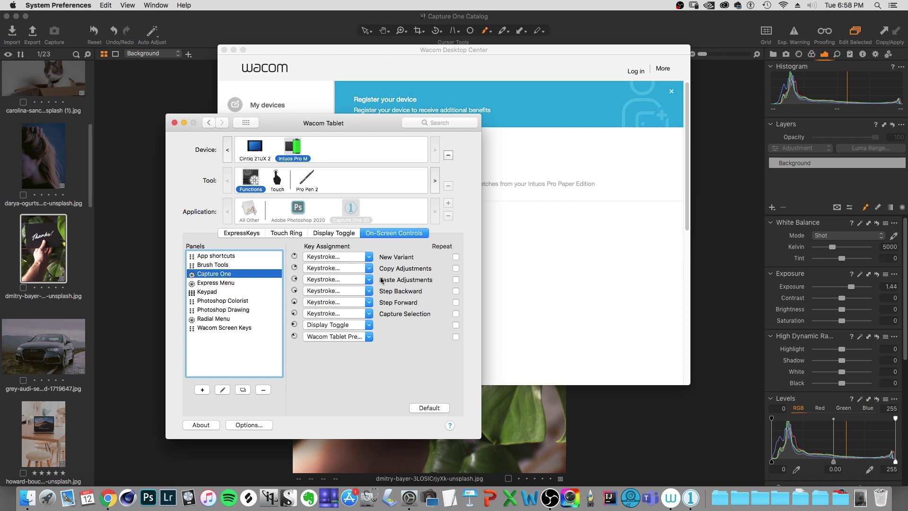
left_click(348, 276)
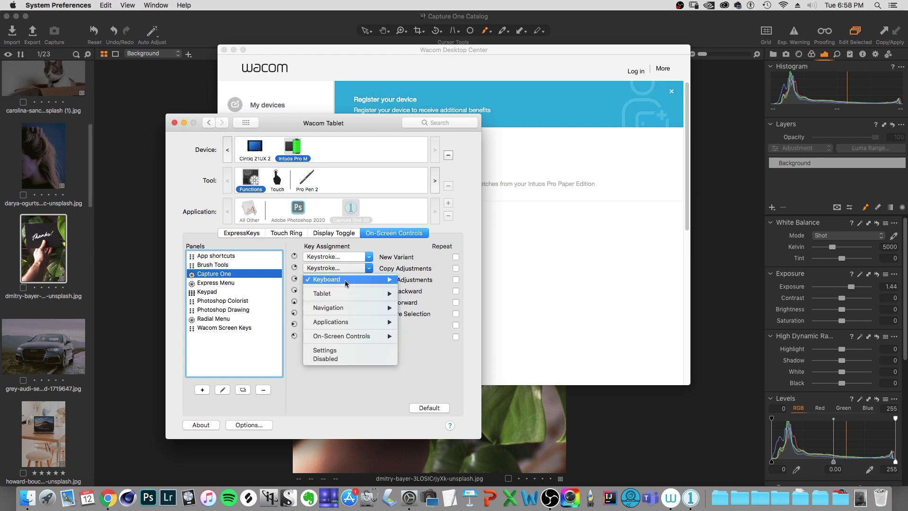
mouse_move(347, 279)
left_click(449, 280)
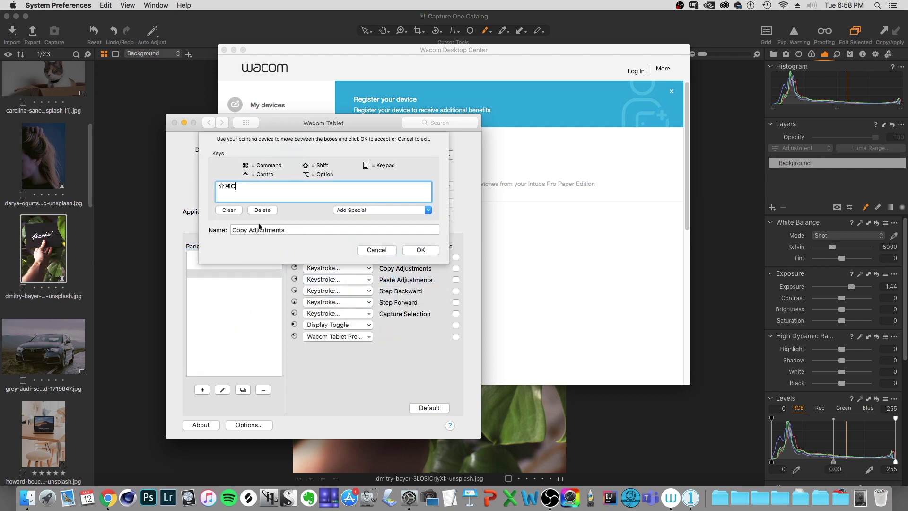
left_click(373, 250)
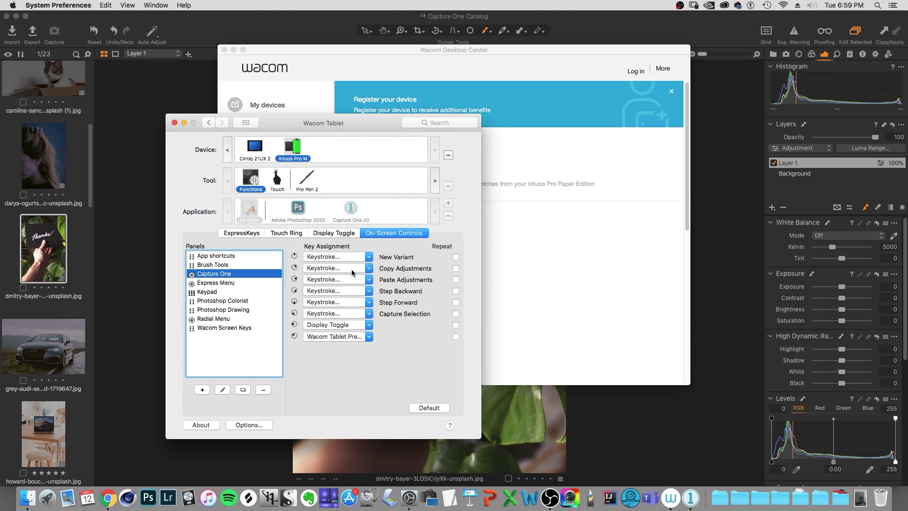
left_click(306, 179)
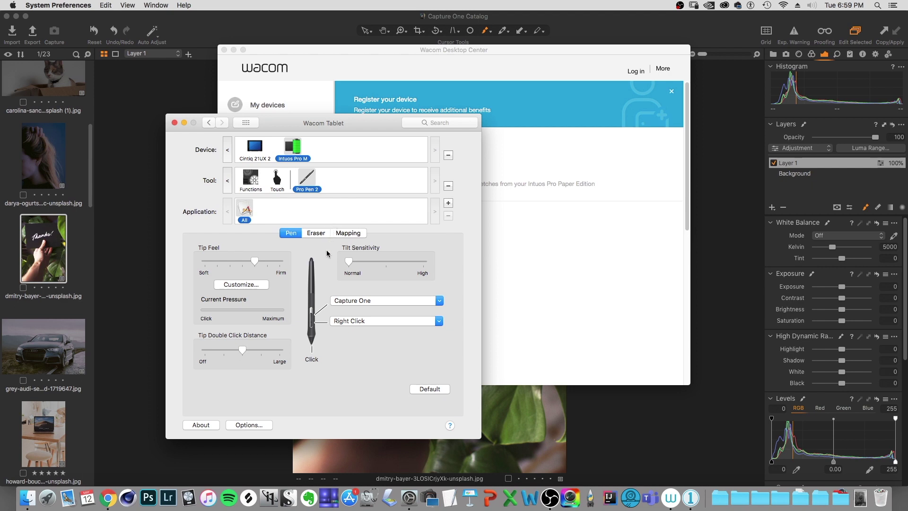
Step: Keep the Pro Pen 2 upper side switch on On-Screen Controls > Capture One and test its radial menu
left_click(356, 301)
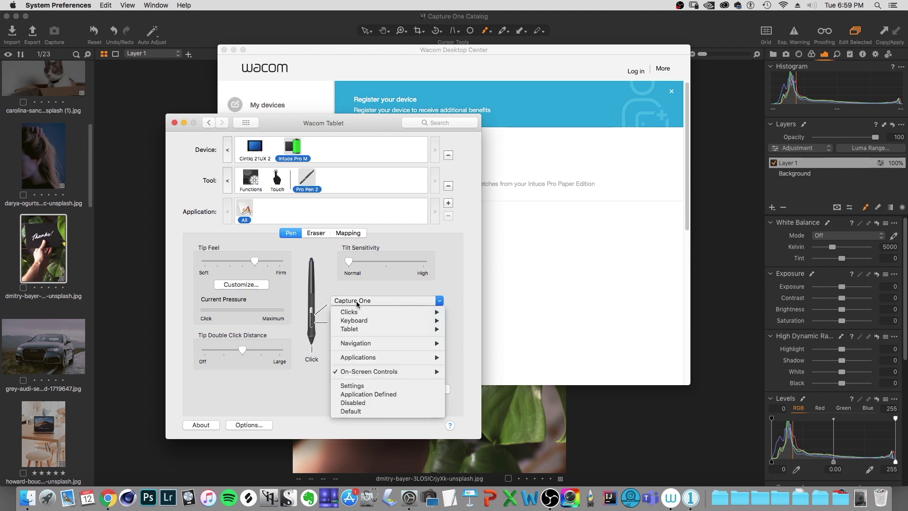
left_click(357, 302)
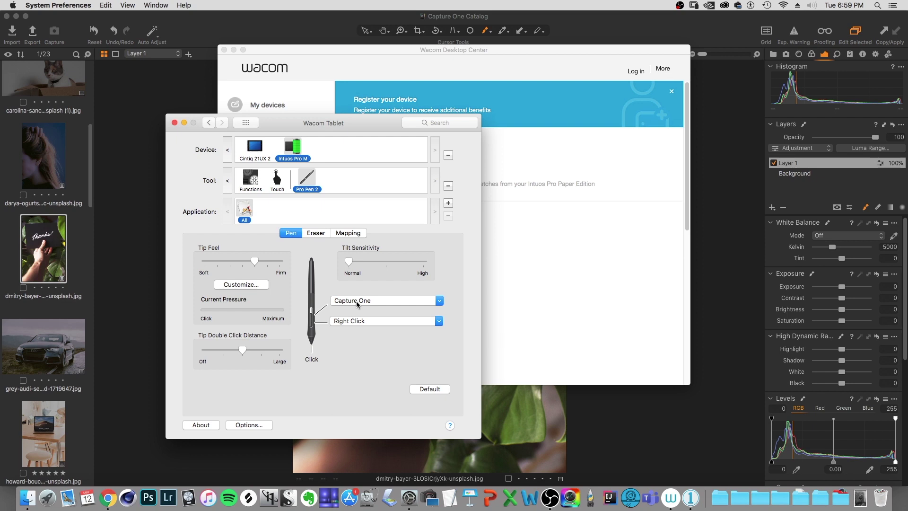
left_click(357, 304)
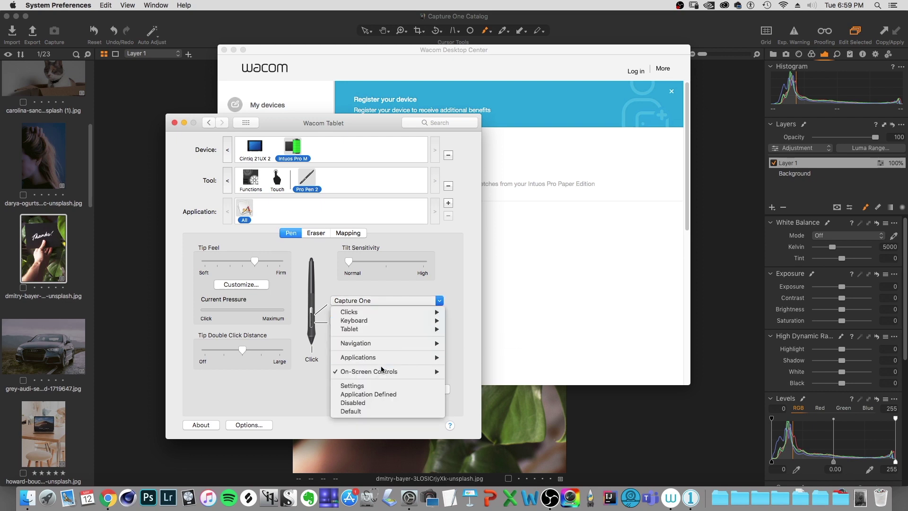
mouse_move(380, 371)
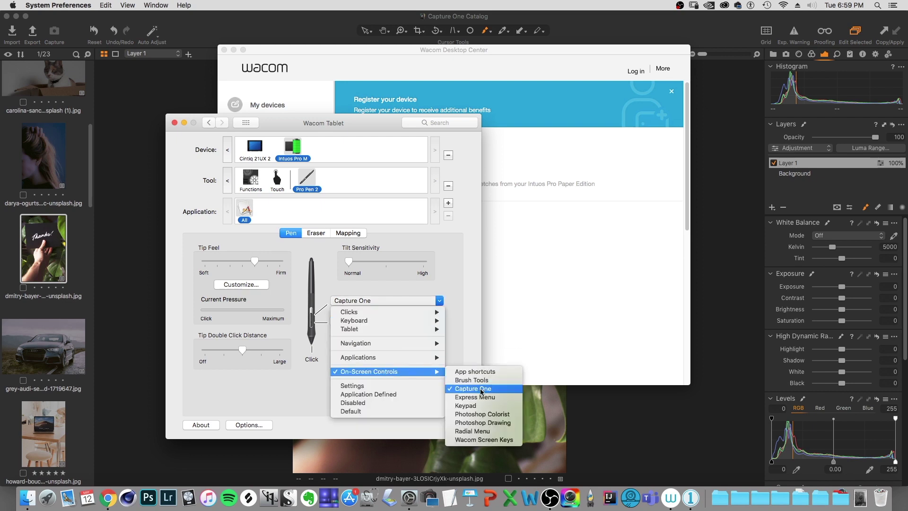
left_click(450, 297)
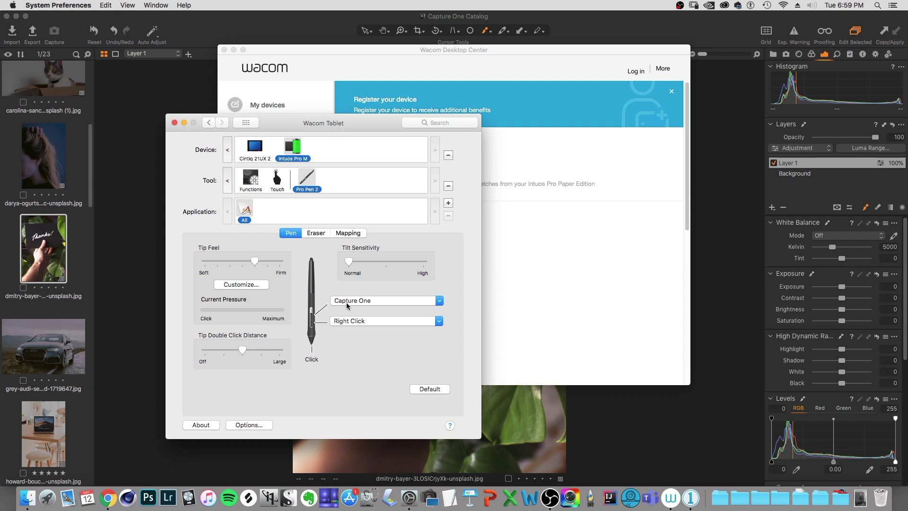
middle_click(541, 282)
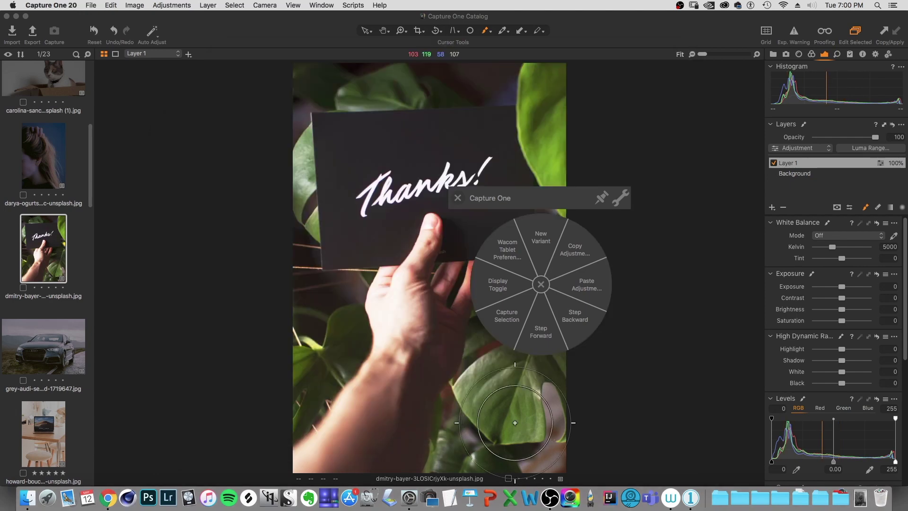
Step: Make a New Variant of the Thanks! photo from the radial menu and cool its white balance
left_click(507, 388)
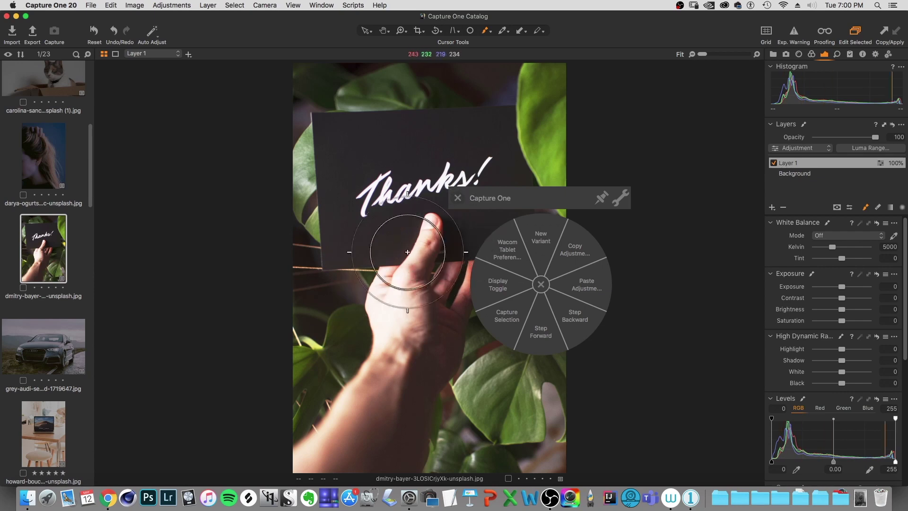
middle_click(365, 300)
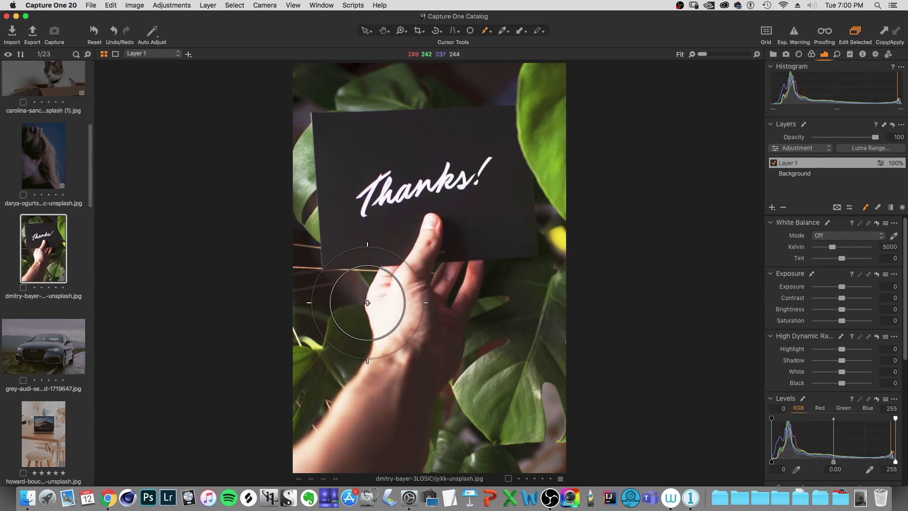
middle_click(368, 317)
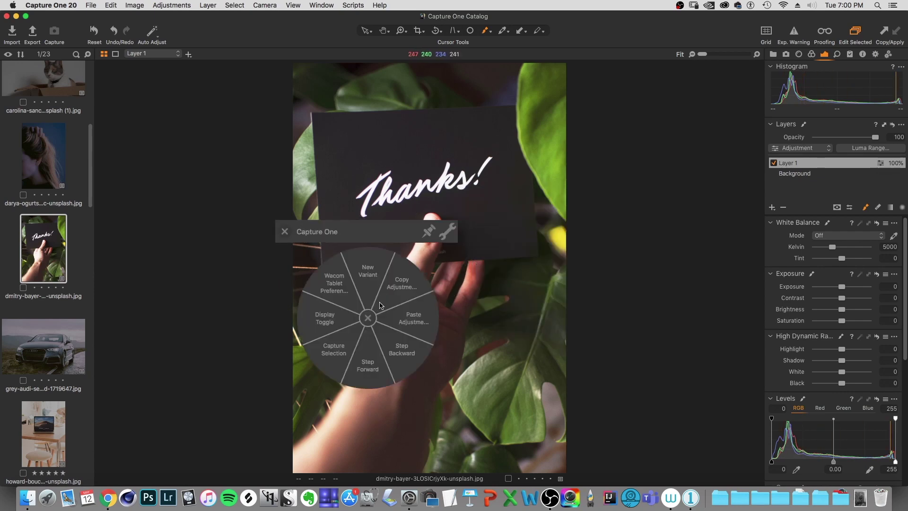
left_click(369, 274)
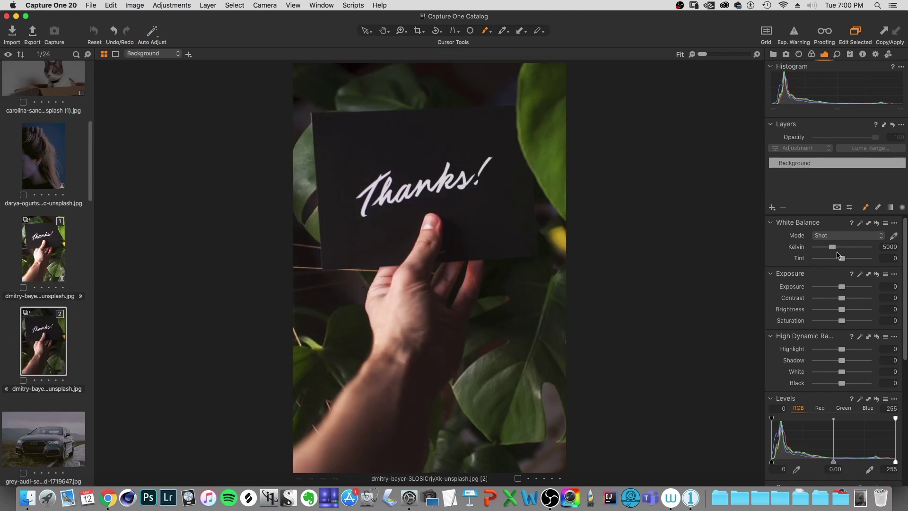
left_click_drag(832, 247, 821, 247)
Step: Cool the variant to 2191 K with exposure 0.33 and contrast 29, then test the radial menu
mouse_move(843, 298)
left_mouse_down()
mouse_move(857, 298)
mouse_move(824, 287)
mouse_move(844, 287)
left_mouse_up()
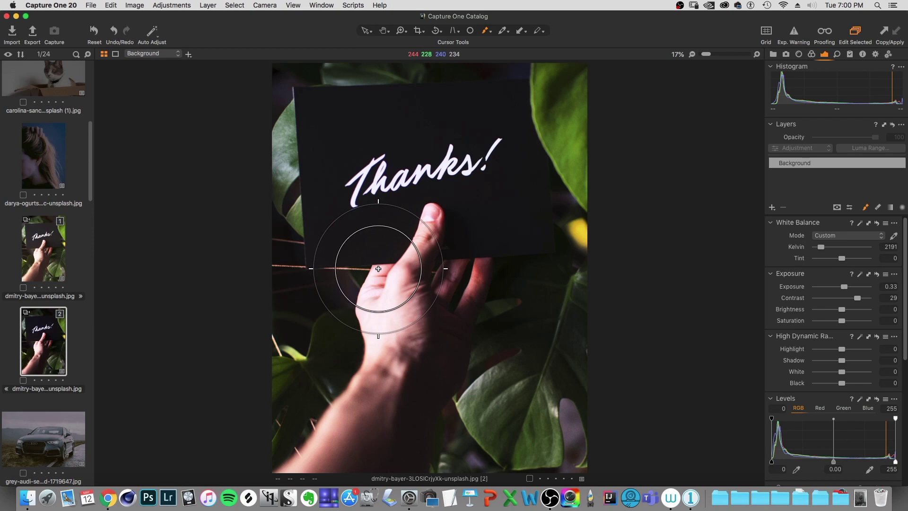
middle_click(366, 269)
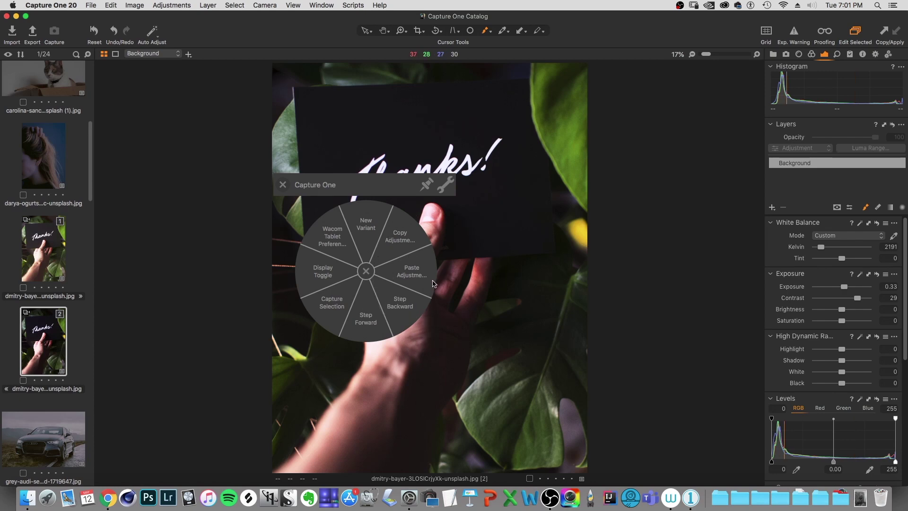
left_click(469, 296)
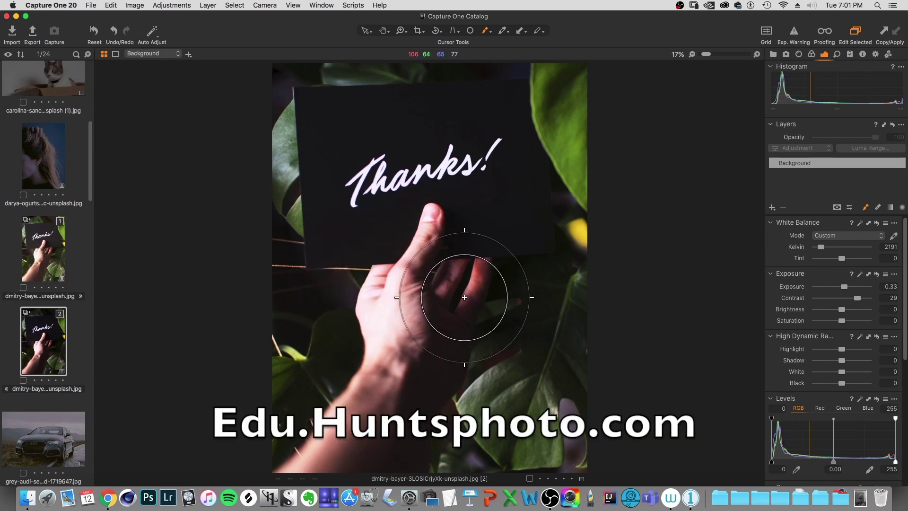